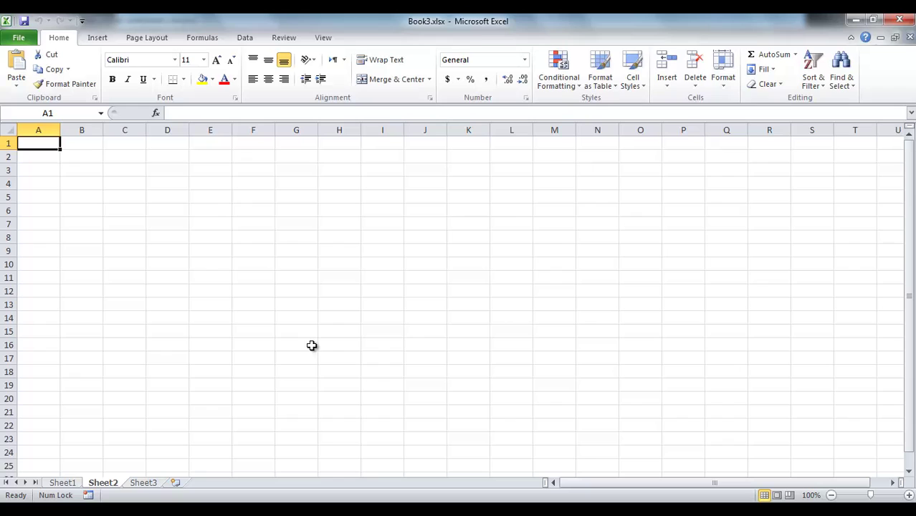
- Hide Sheet2 through the ribbon's Hide & Unhide menu and Sheet3 through its tab's menu
click(733, 79)
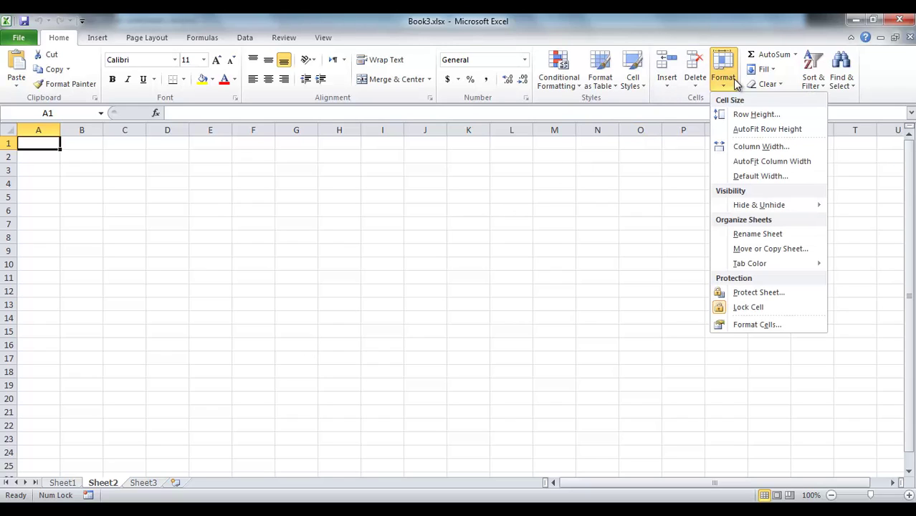
mouse_move(759, 205)
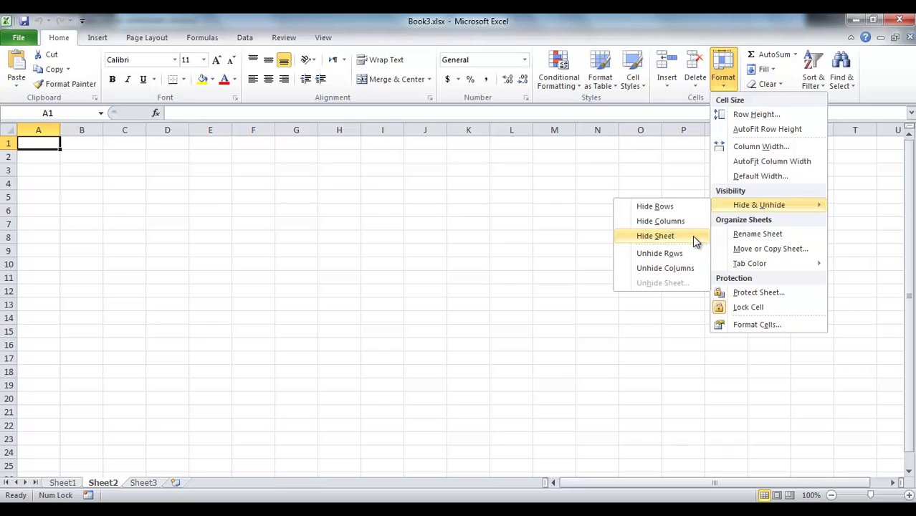
click(692, 235)
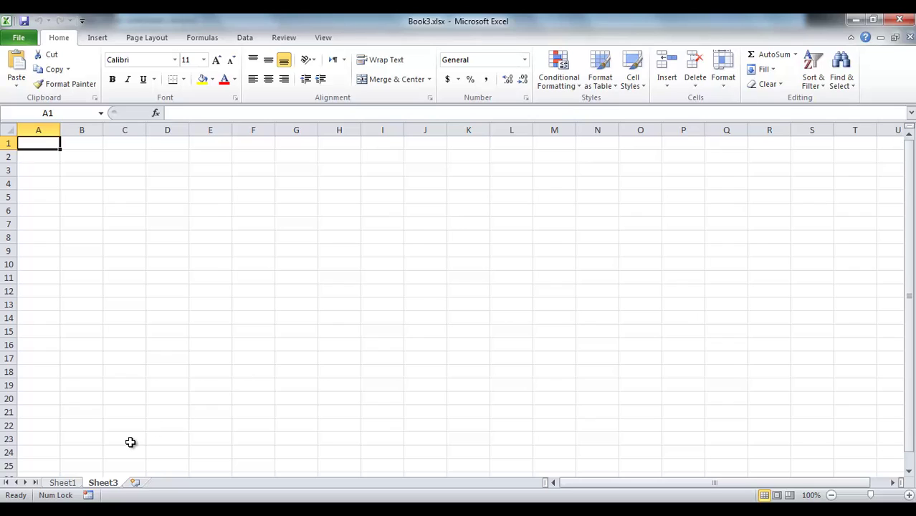
right_click(114, 489)
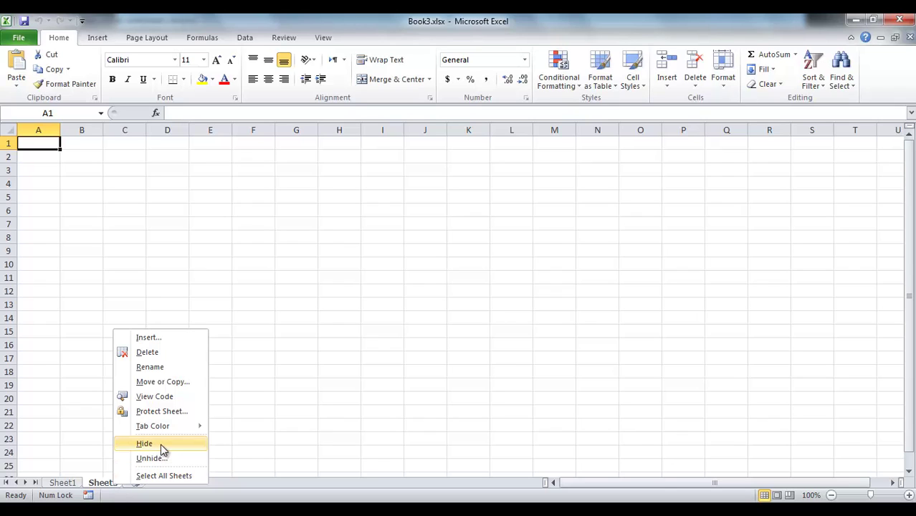
click(160, 444)
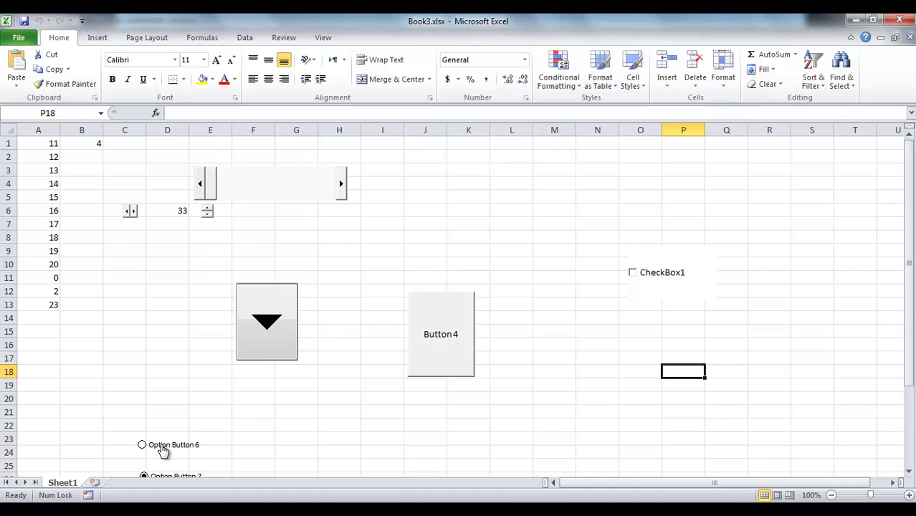
right_click(67, 486)
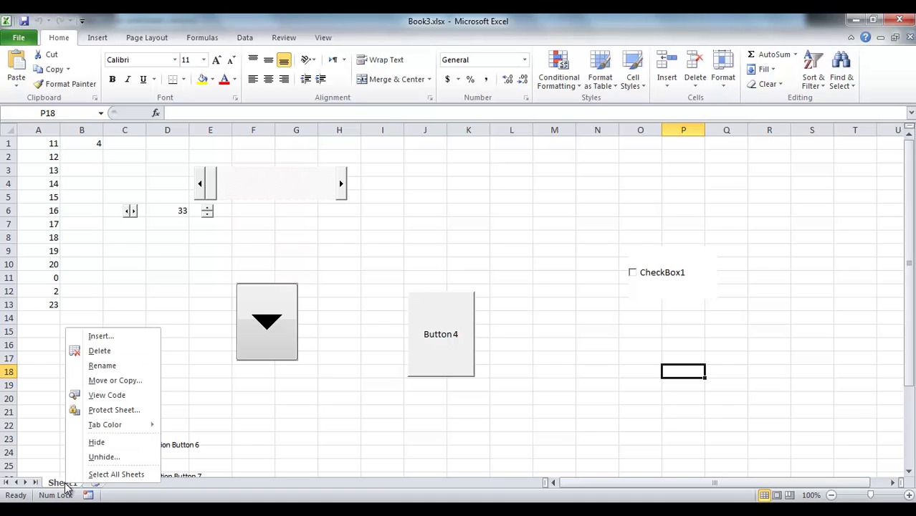
click(124, 443)
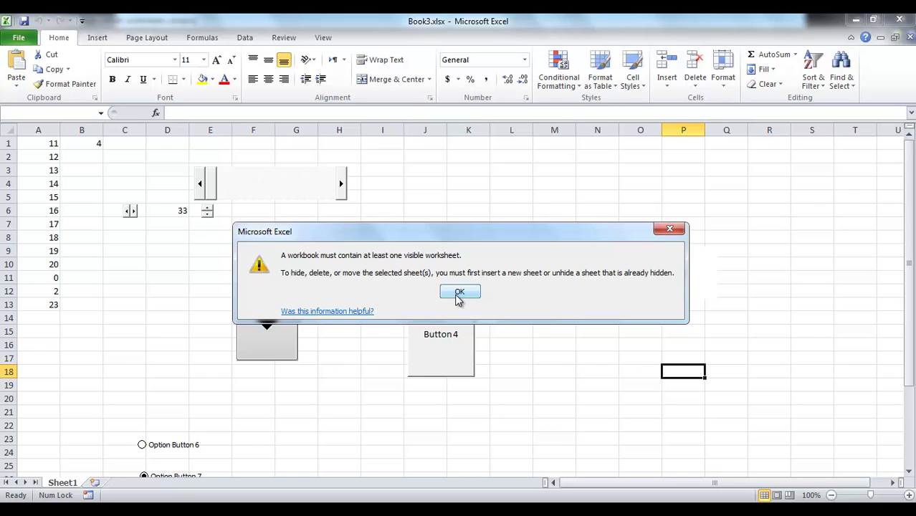
click(458, 294)
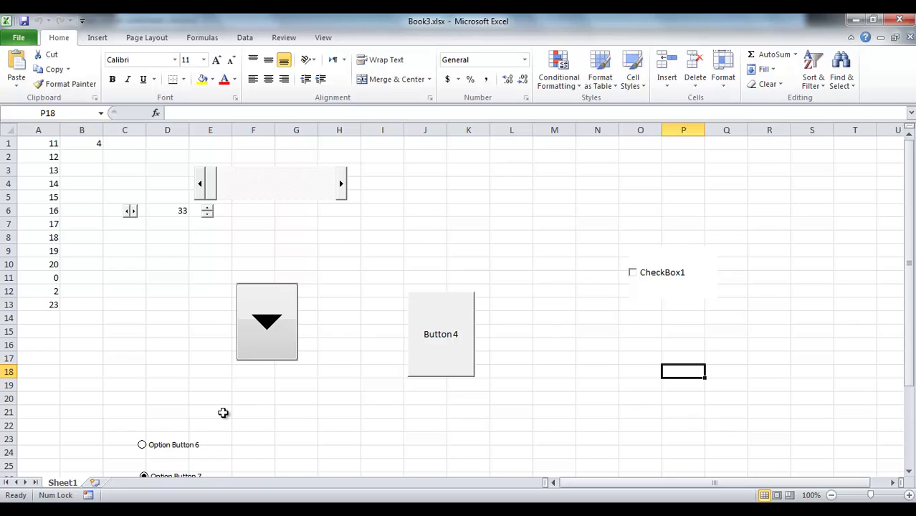
- Unhide Sheet3 by picking it in the ribbon's Unhide Sheet dialog, leaving Sheet2 hidden
click(726, 89)
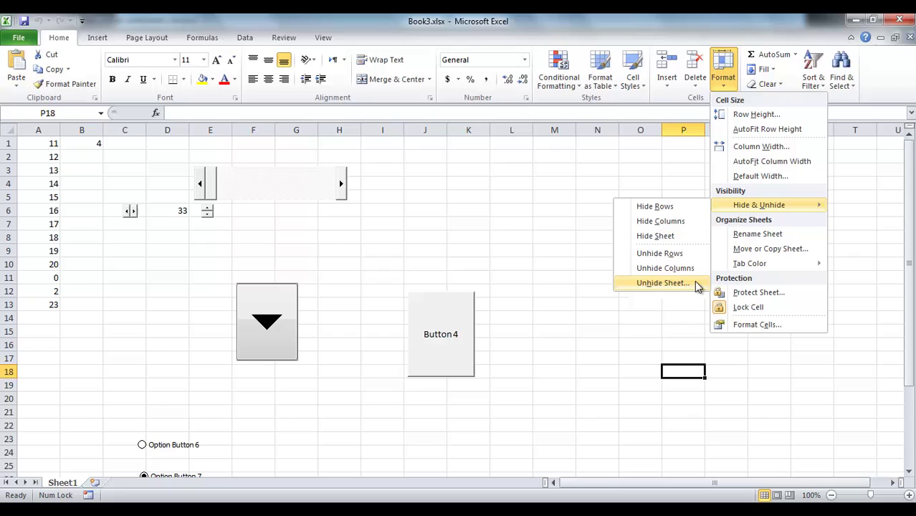
click(696, 284)
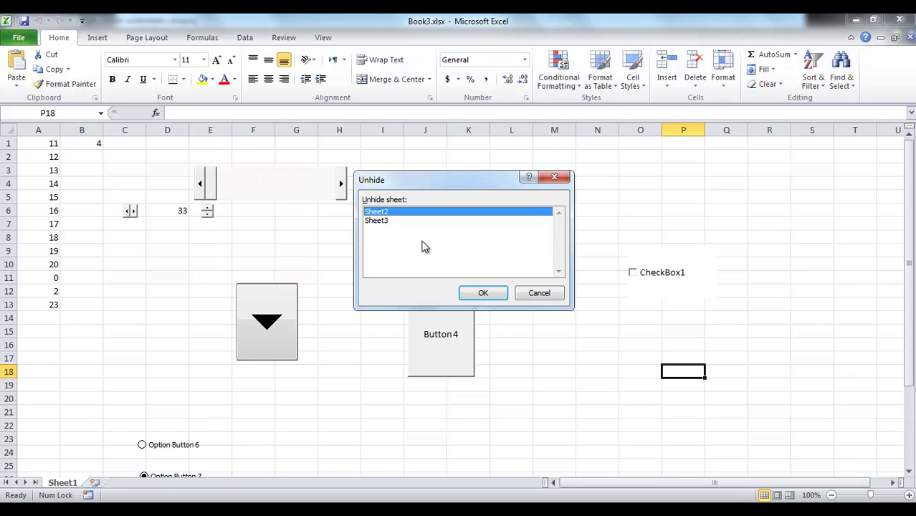
click(388, 222)
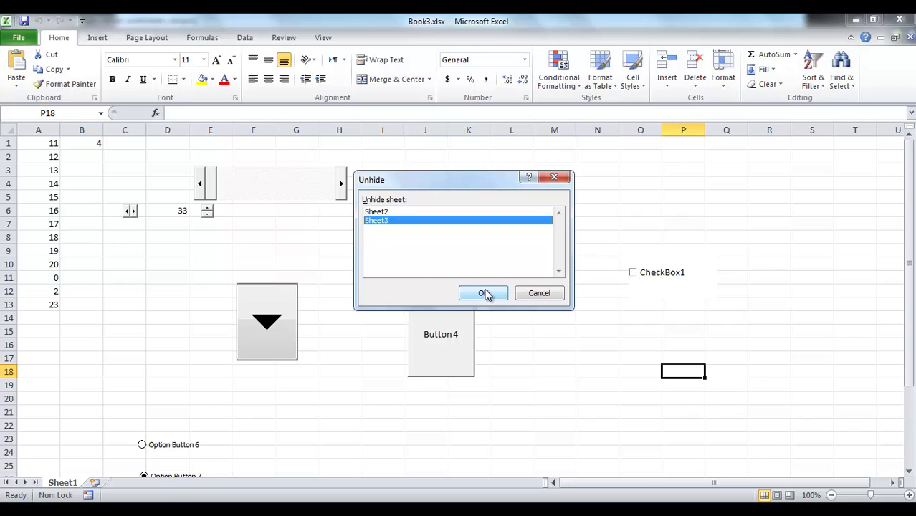
click(485, 293)
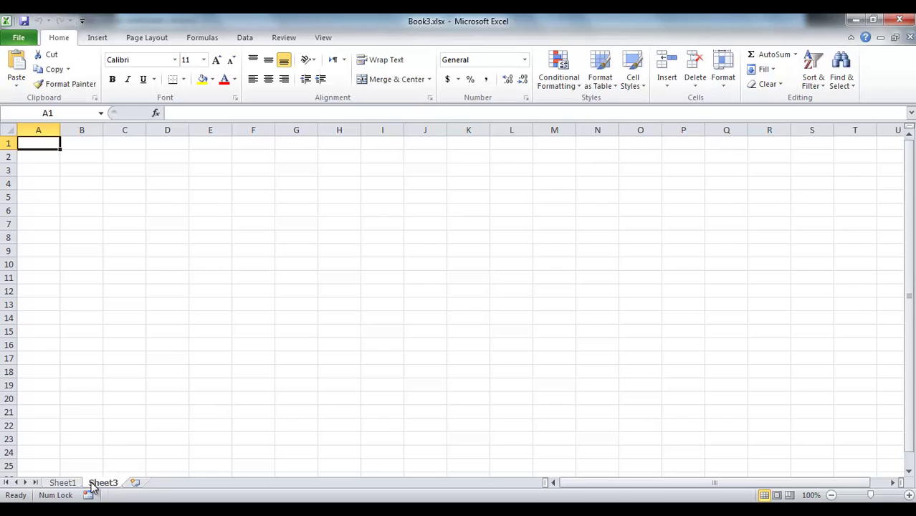
- Unhide Sheet2 through the tab menu's Unhide dialog so every tab shows again
right_click(91, 486)
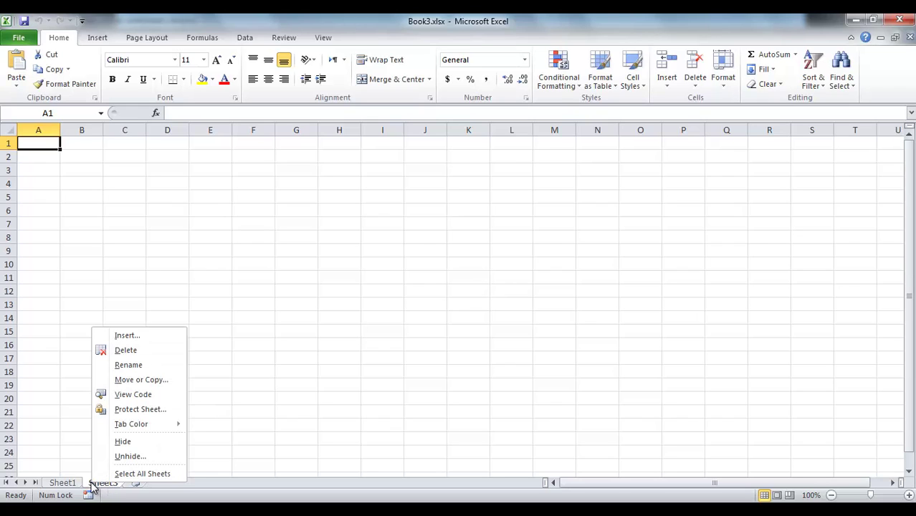
click(140, 459)
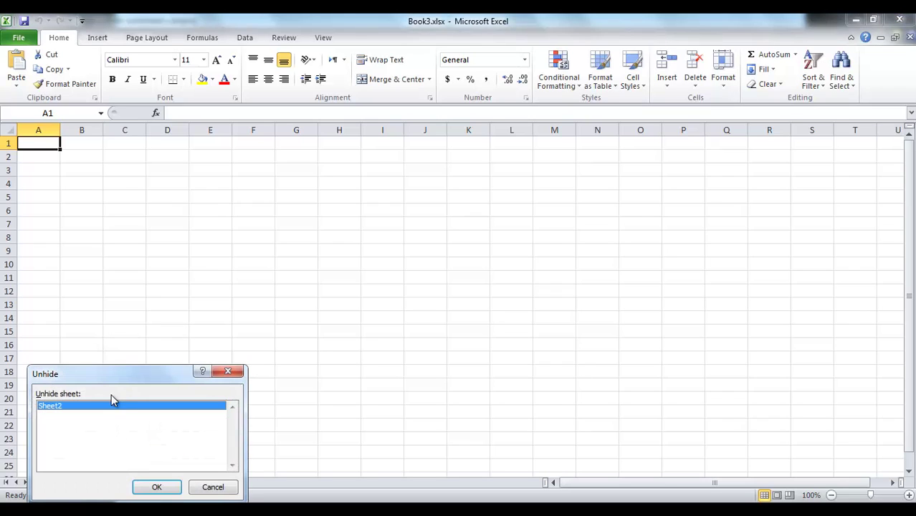
drag(150, 369, 269, 275)
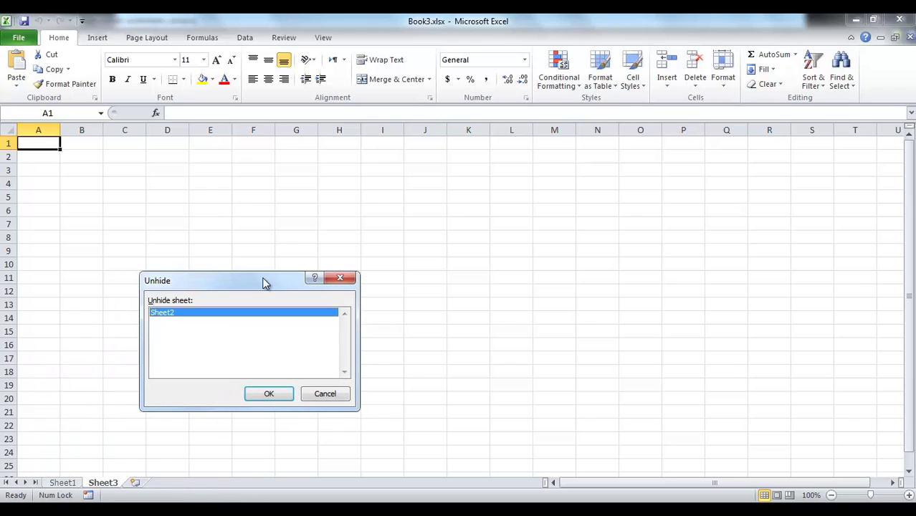
click(281, 394)
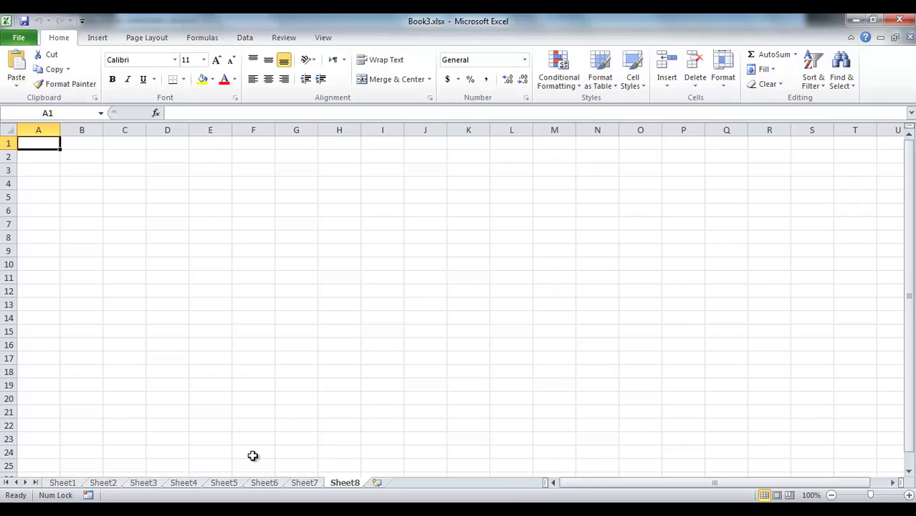
- Group Sheet1, Sheet3, Sheet5 and Sheet7 and hide all four together
click(61, 482)
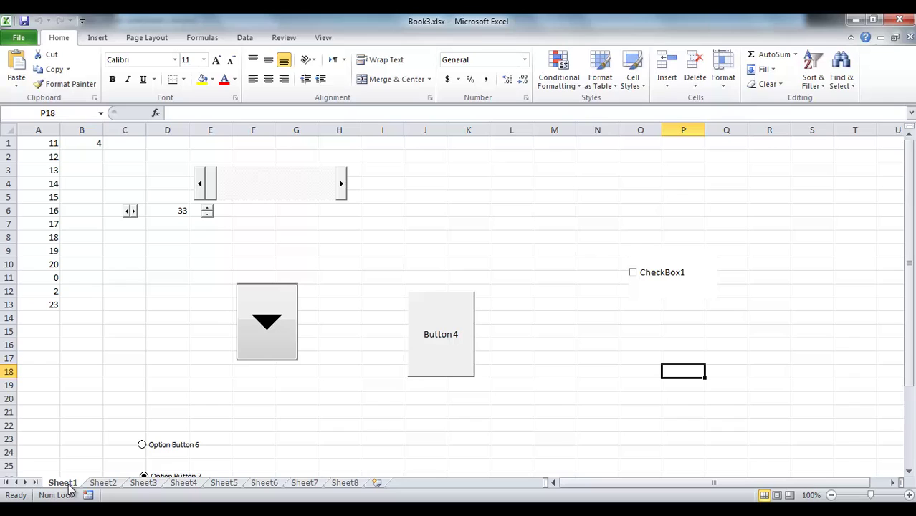
ctrl+click(147, 485)
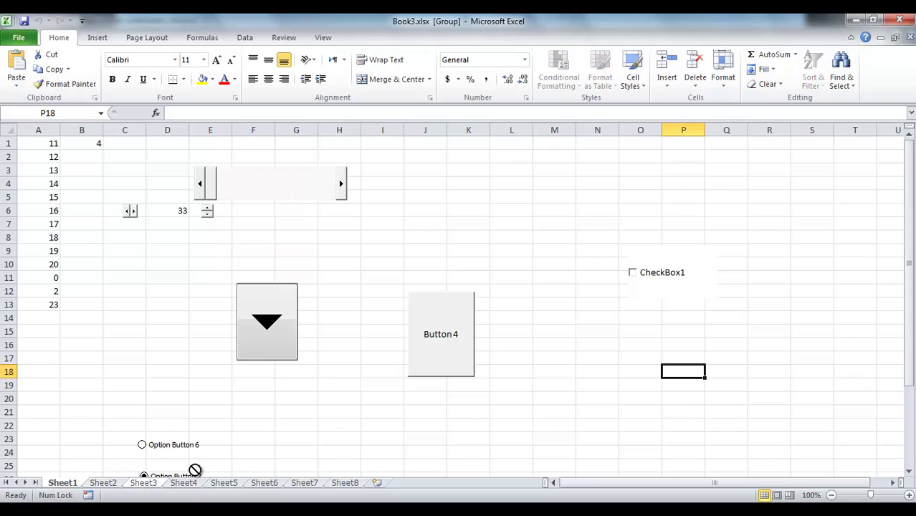
ctrl+click(228, 485)
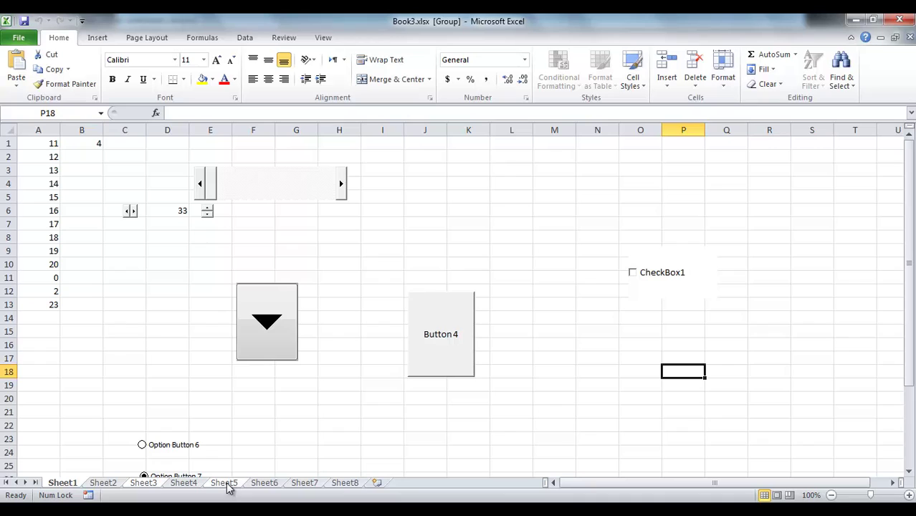
ctrl+click(304, 485)
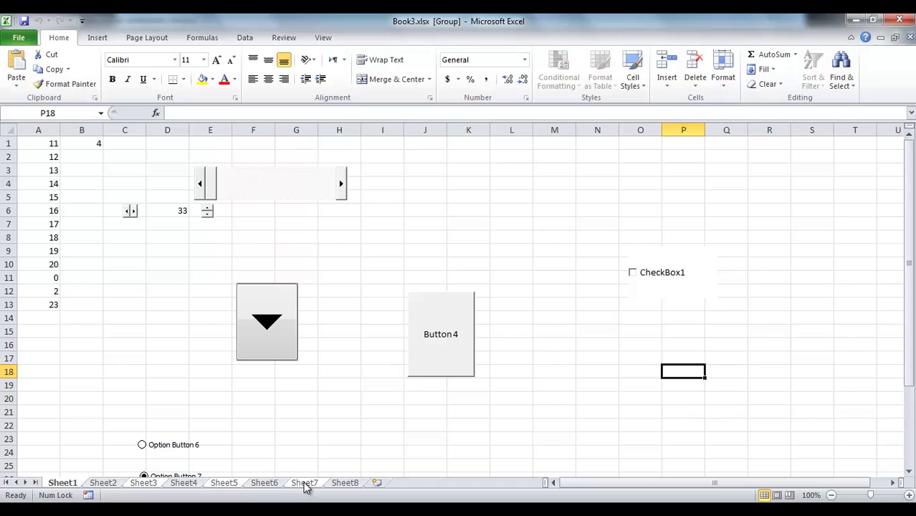
right_click(306, 486)
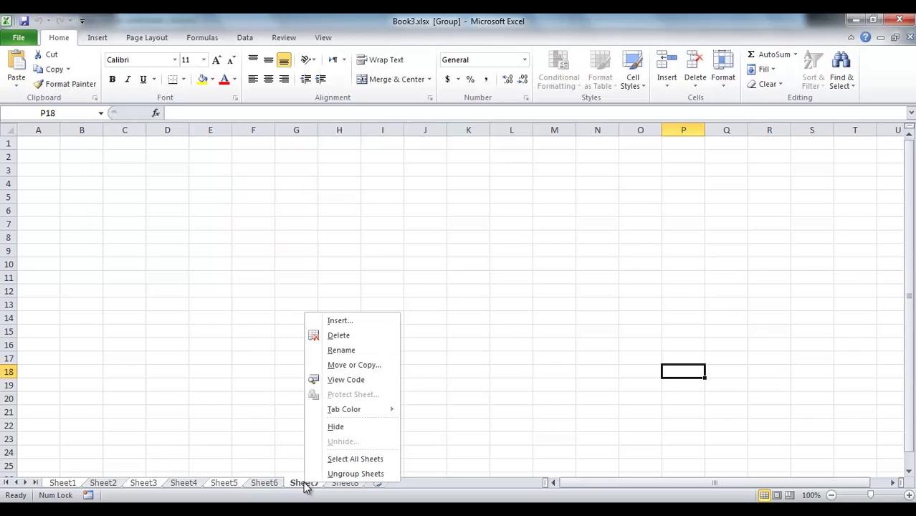
click(336, 427)
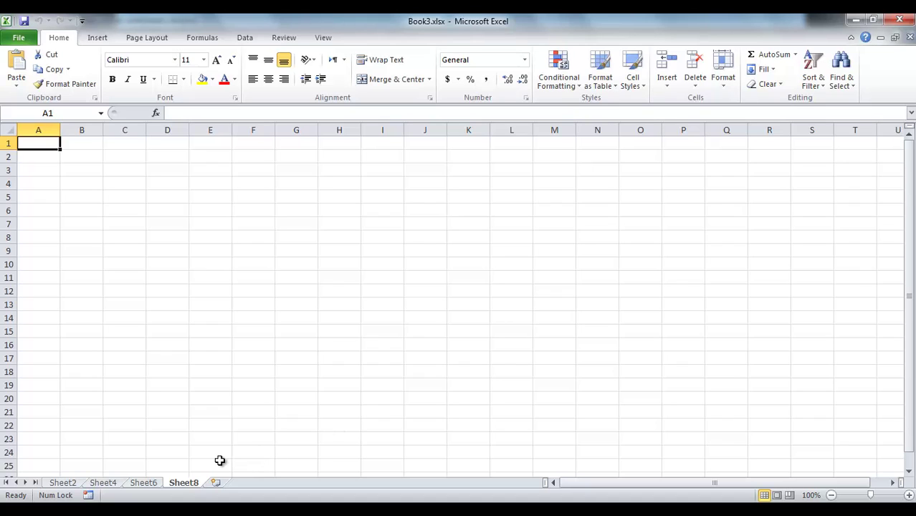
- Unhide Sheet3 from the tab menu's Unhide dialog
right_click(191, 487)
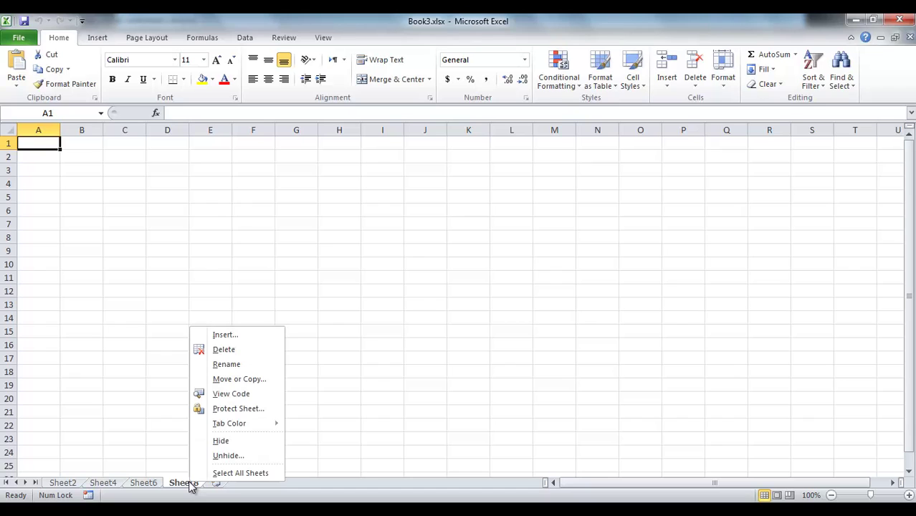
click(254, 457)
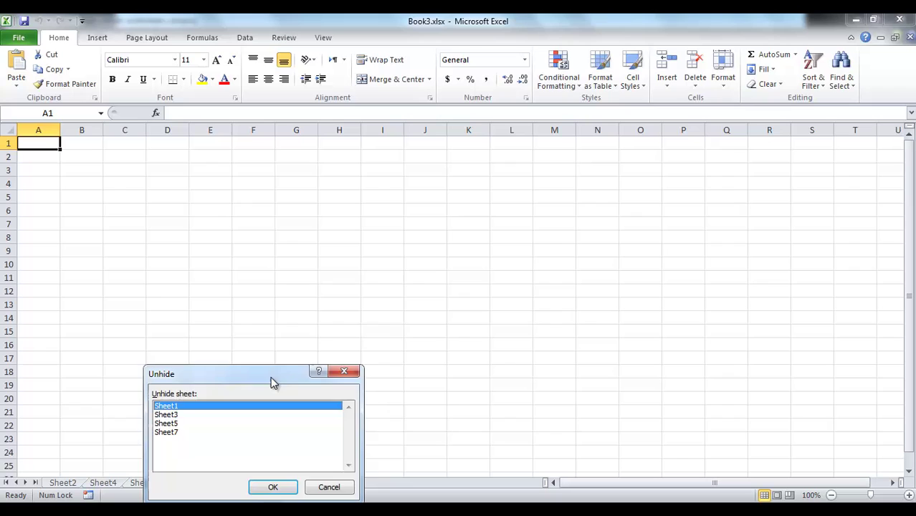
drag(271, 375, 381, 293)
click(301, 332)
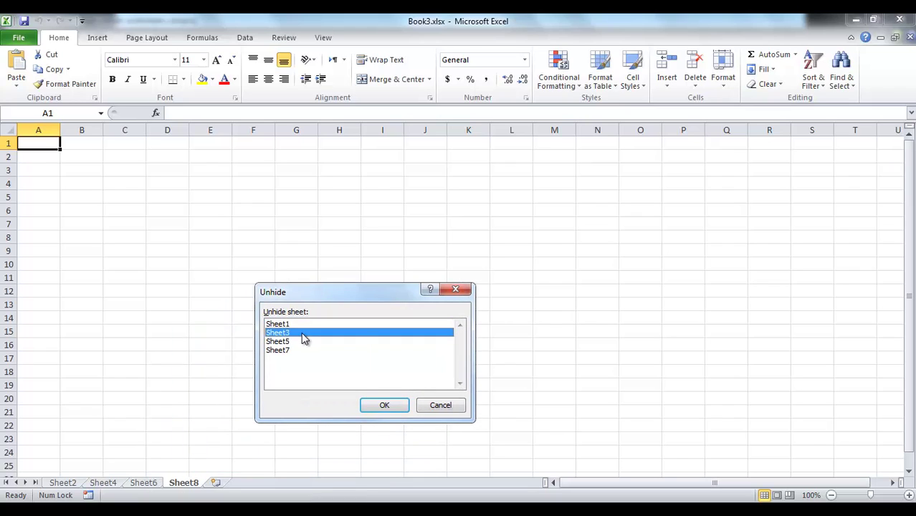
click(296, 341)
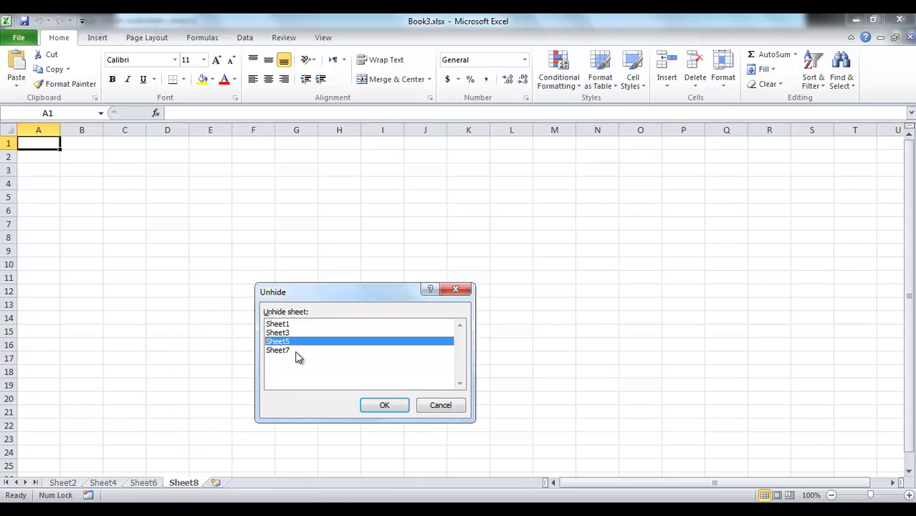
click(296, 350)
click(295, 325)
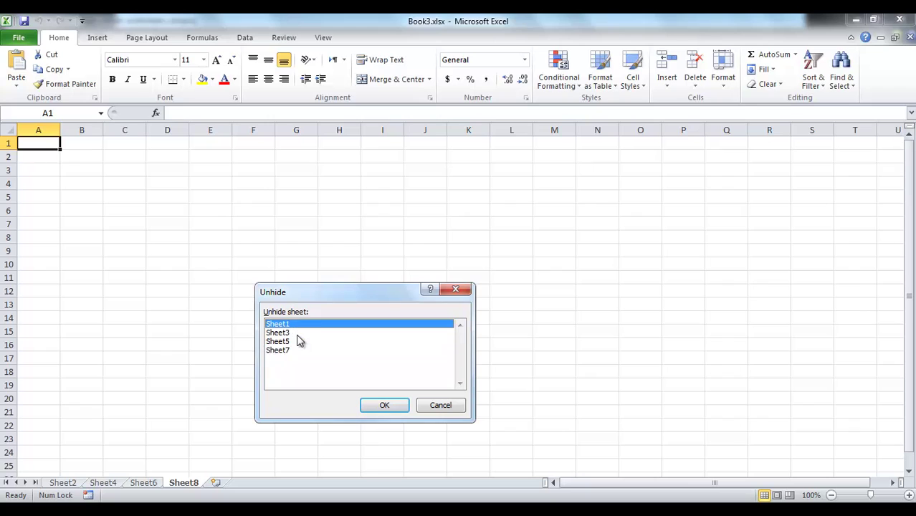
click(296, 332)
click(386, 406)
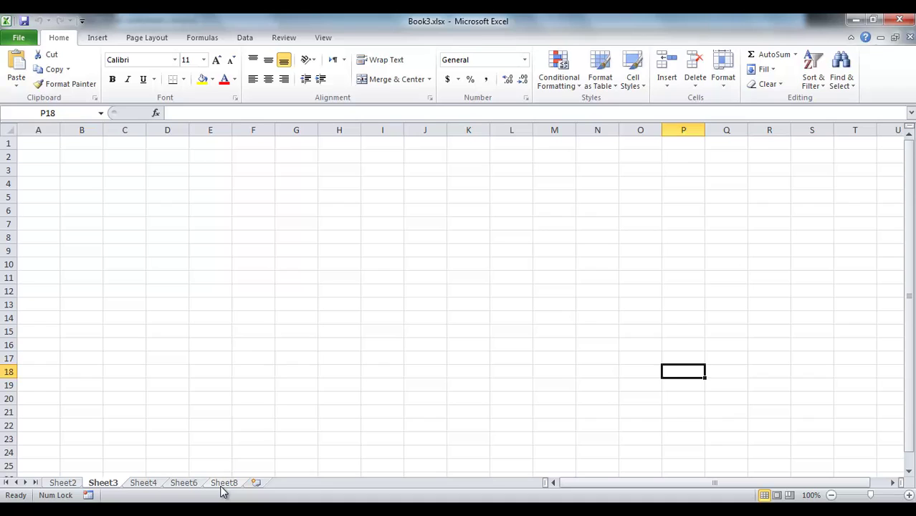
- Unhide Sheet1 and then Sheet5, one at a time
right_click(222, 487)
click(257, 462)
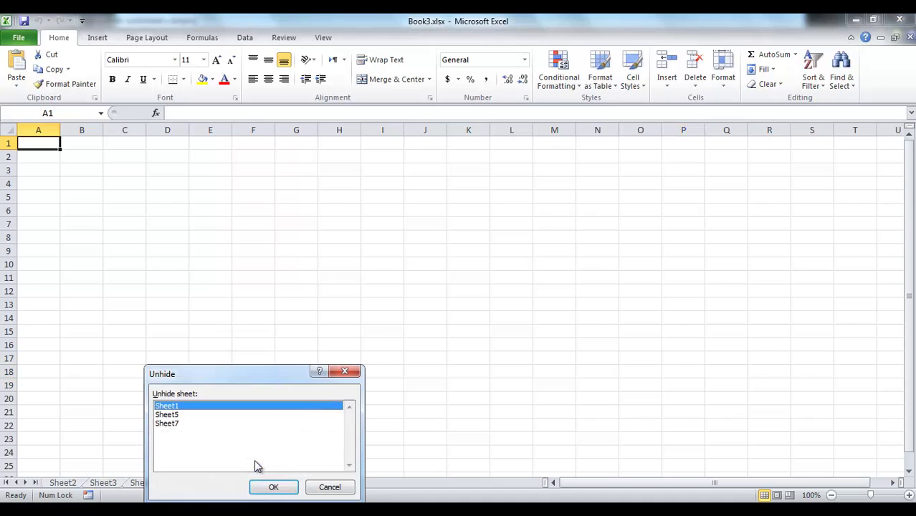
click(279, 488)
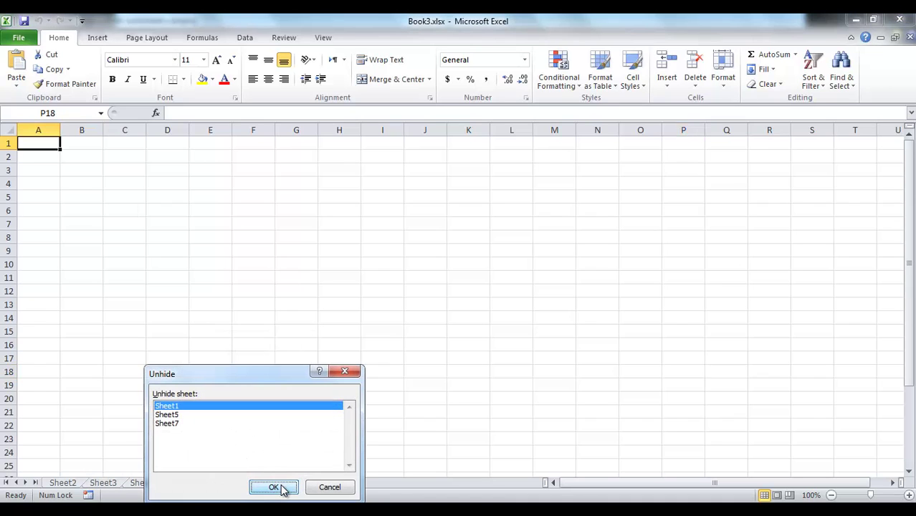
right_click(265, 484)
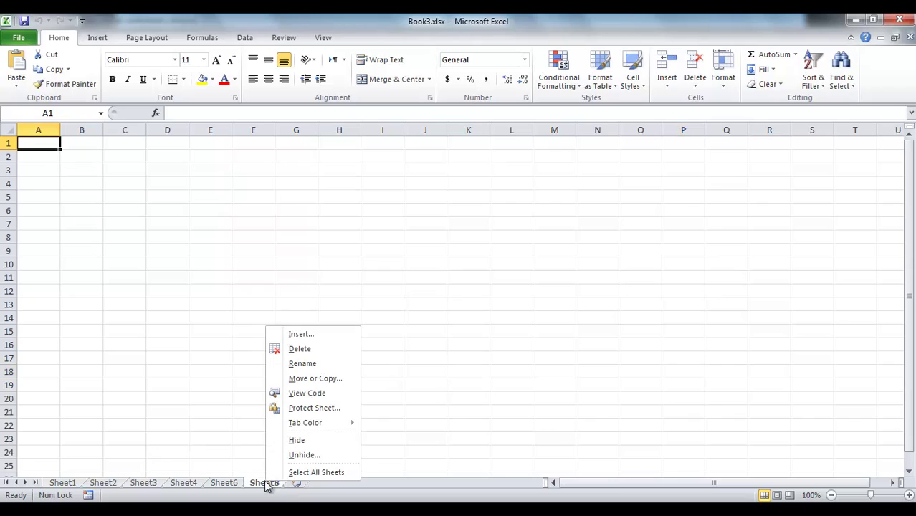
click(298, 459)
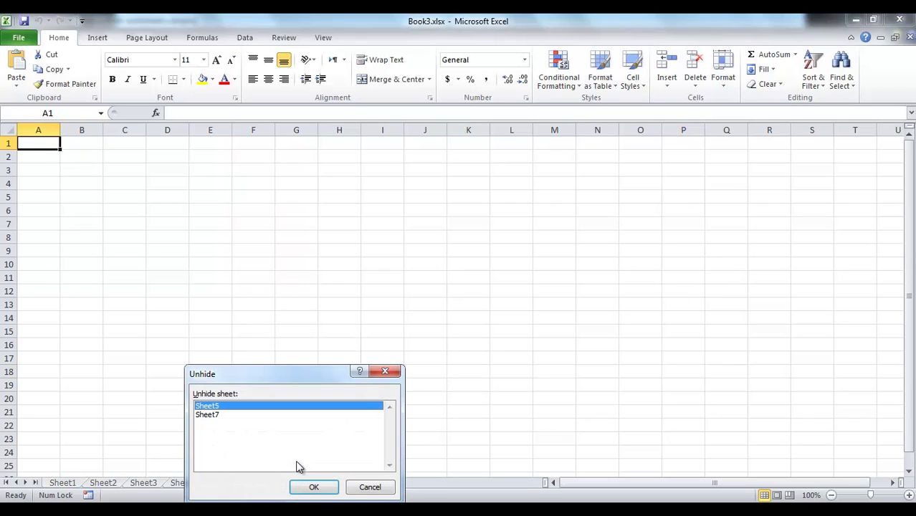
click(314, 487)
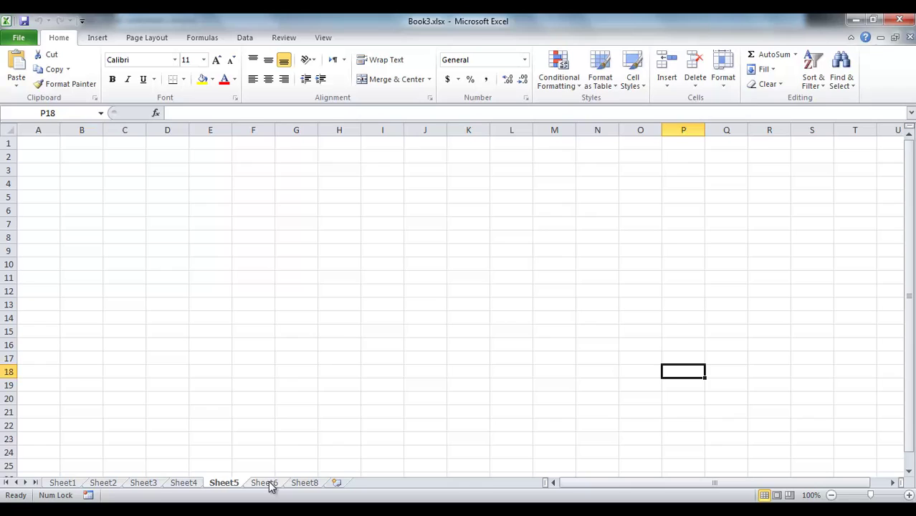
- Unhide Sheet7, the last hidden sheet, and confirm none remain hidden
right_click(271, 485)
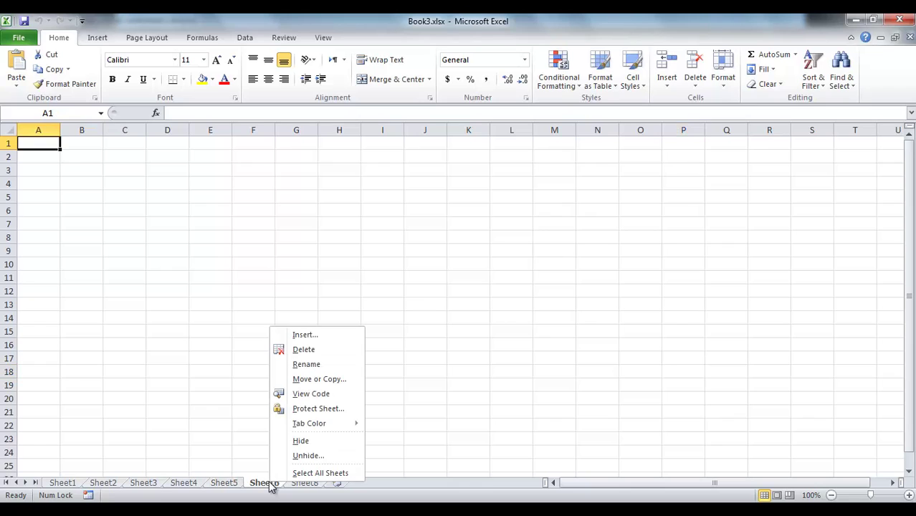
click(310, 457)
click(326, 486)
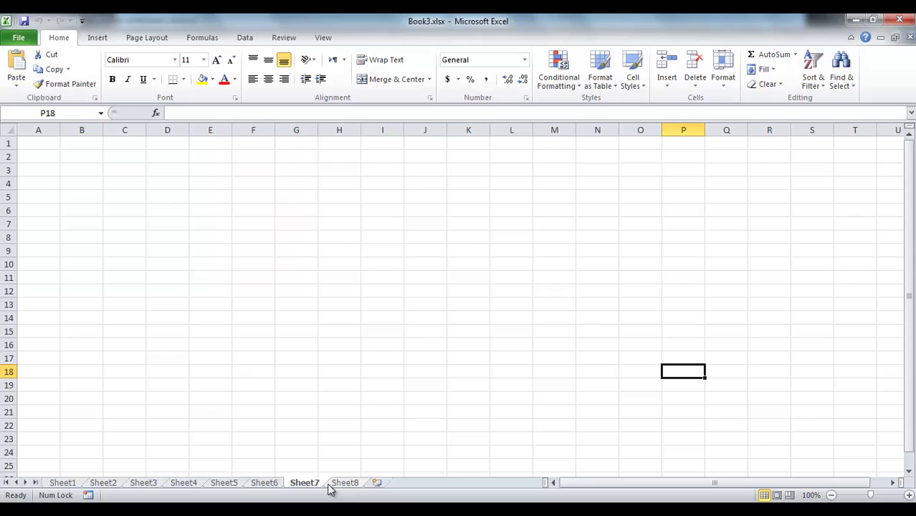
right_click(337, 483)
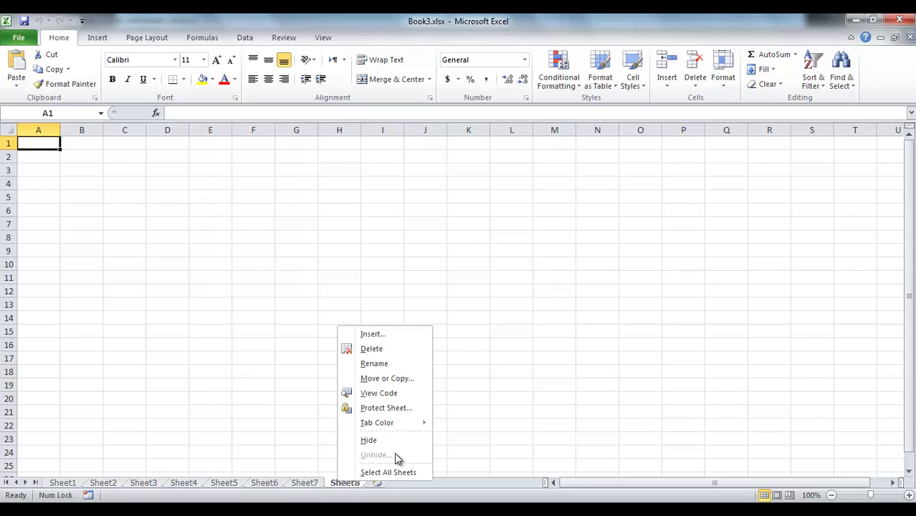